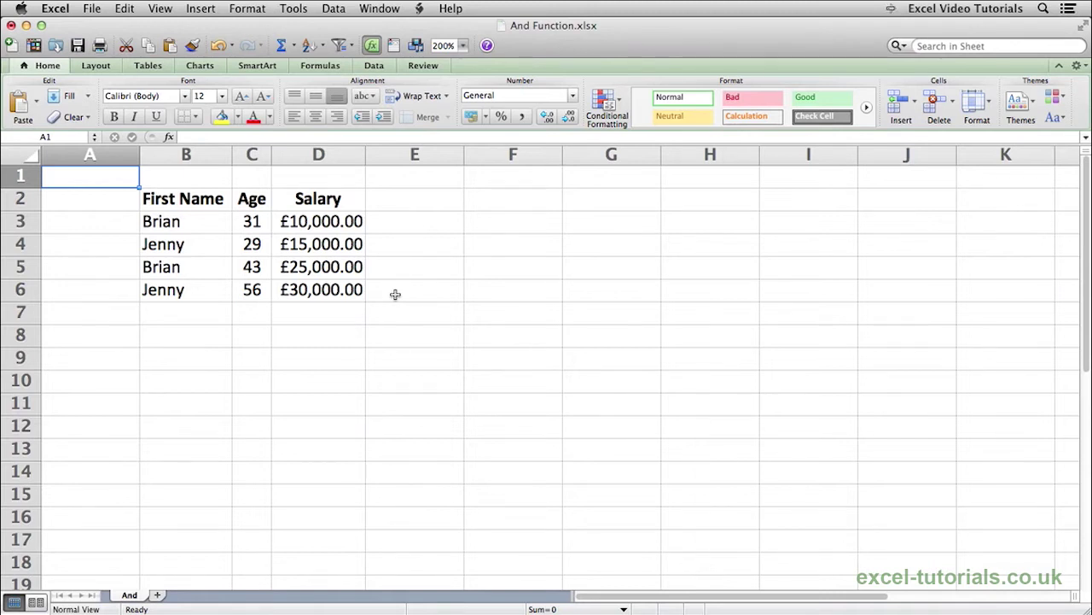
- Enter a formula in E3 that tests both conditions: =AND(C3<40,D3<15000)
click(414, 223)
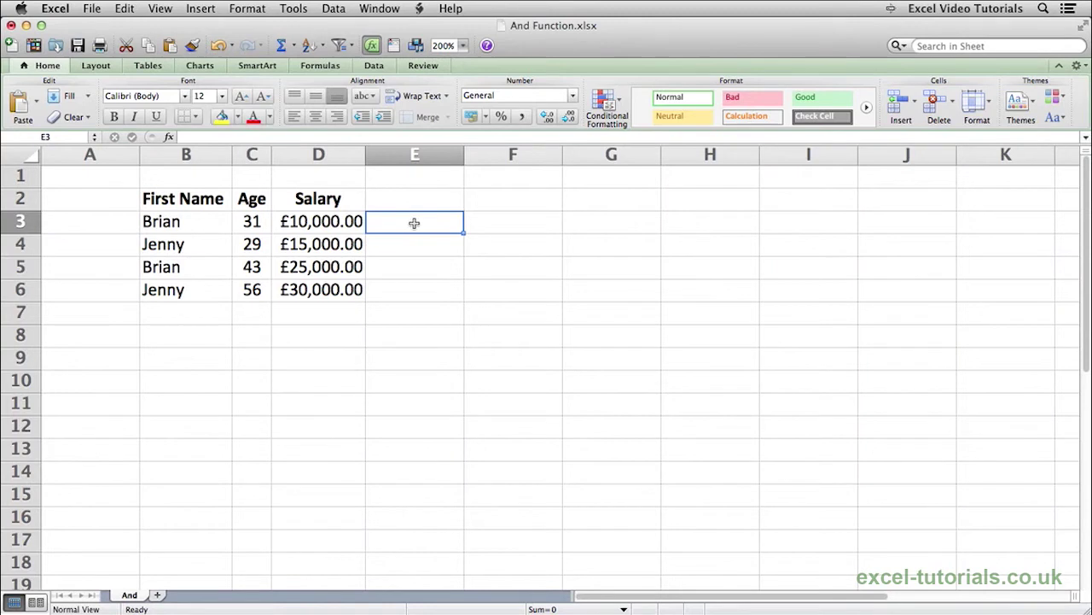
text(=and()
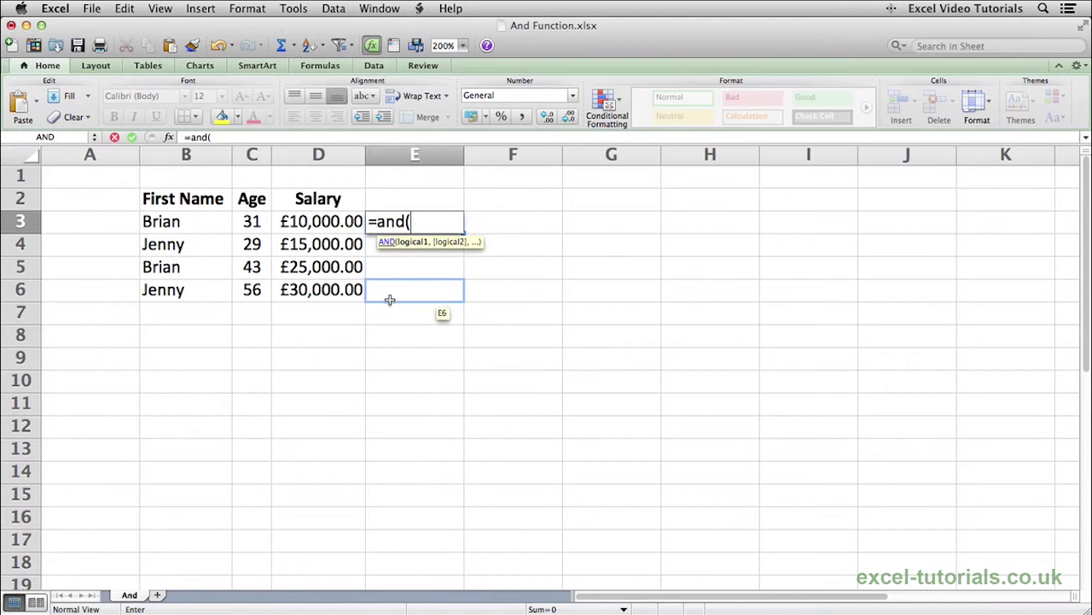
click(256, 222)
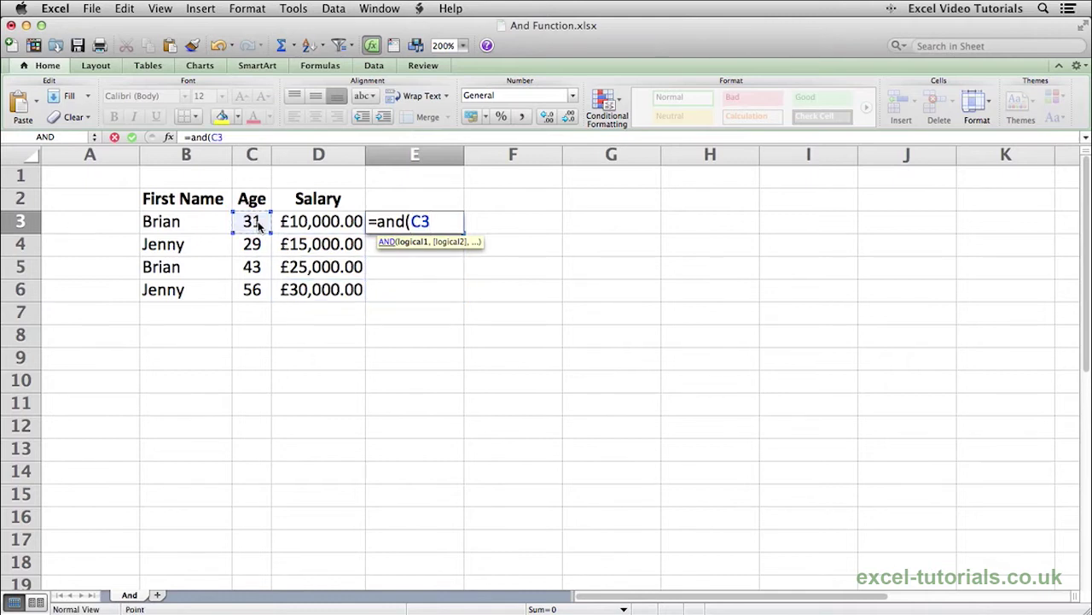
text(<40)
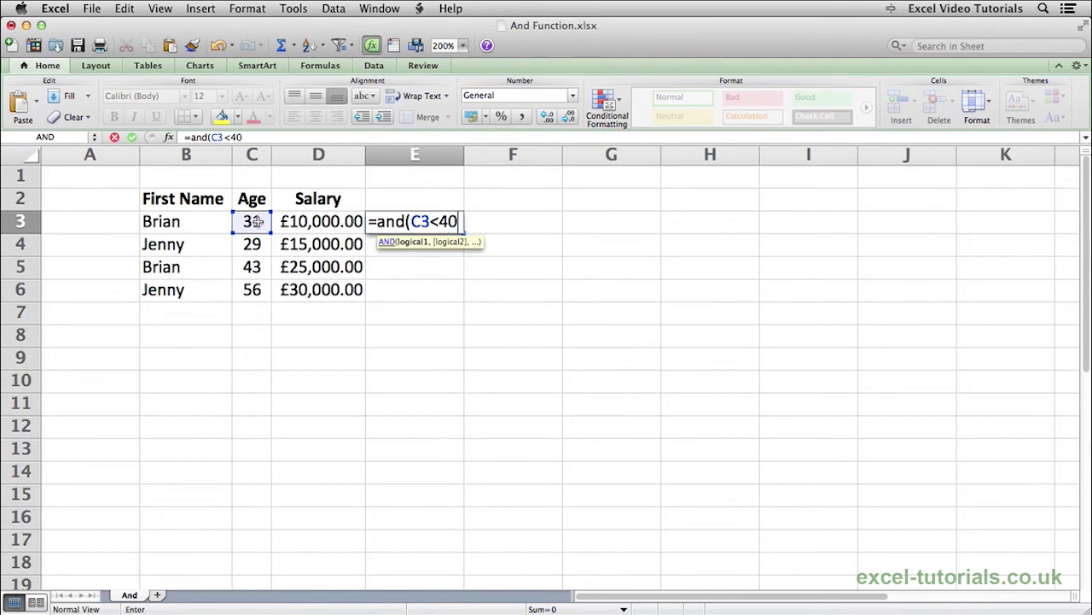
text(,)
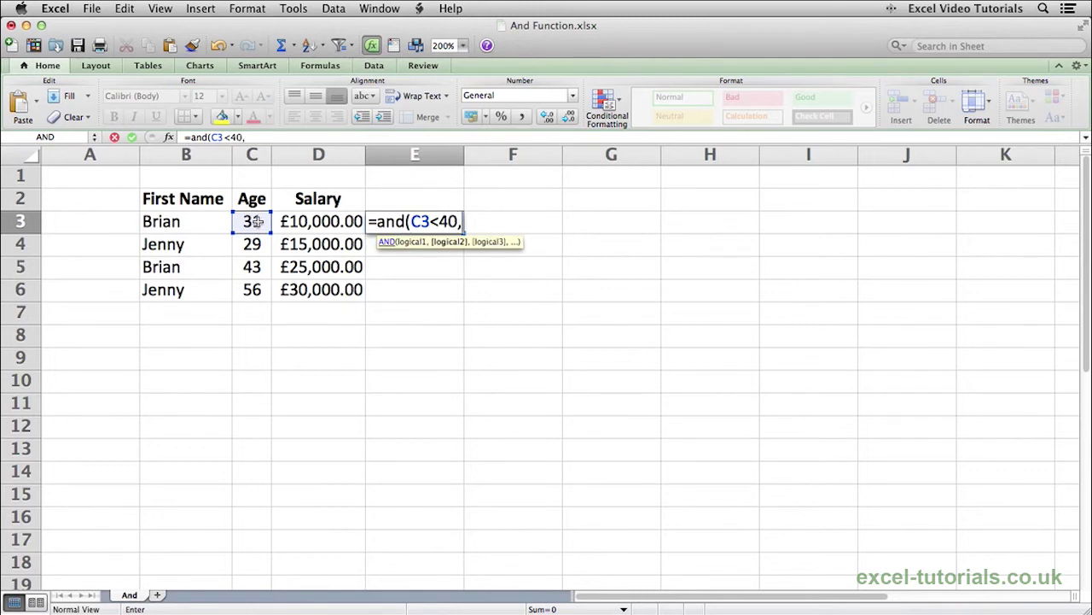
click(322, 222)
text(<)
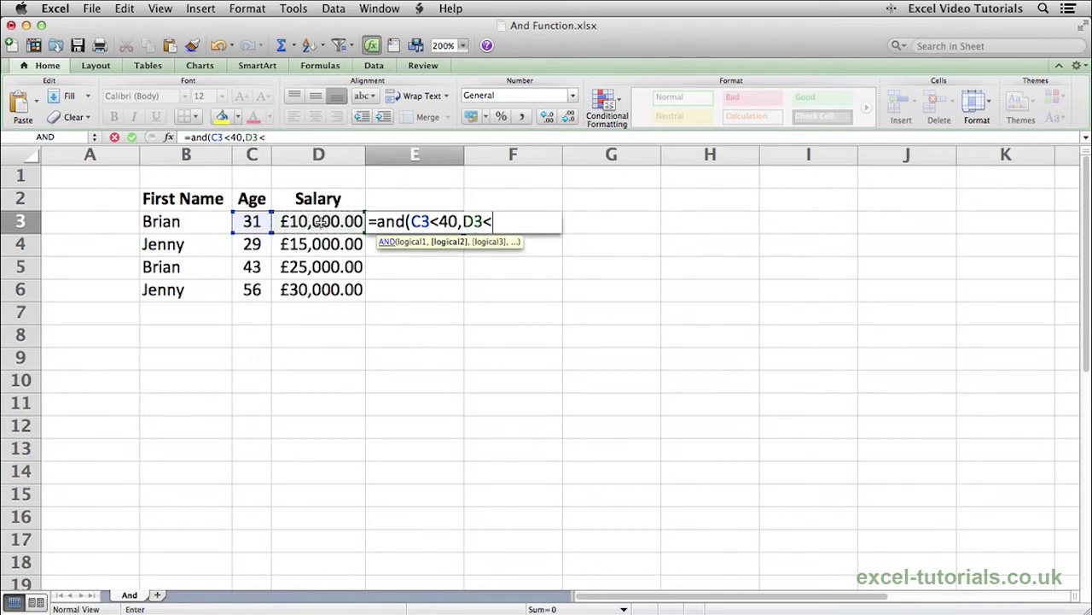
text(15000)
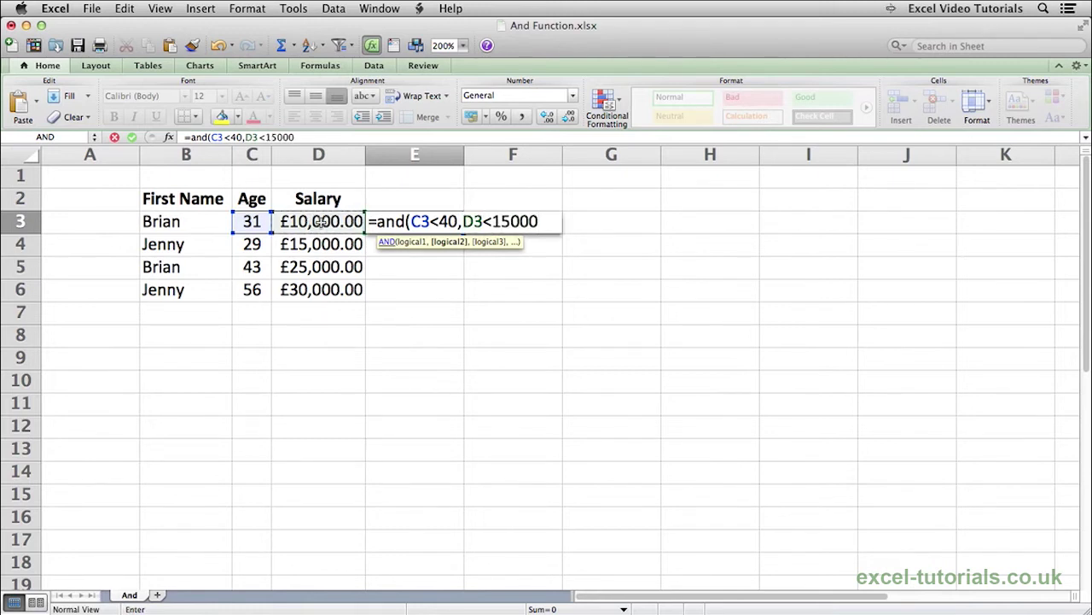
text())
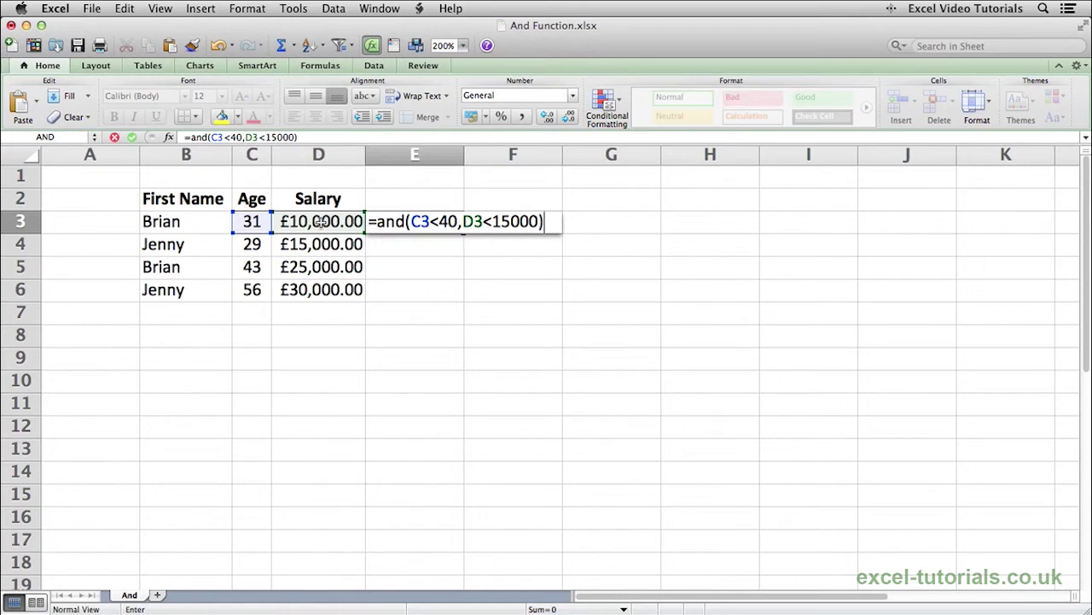
key(Return)
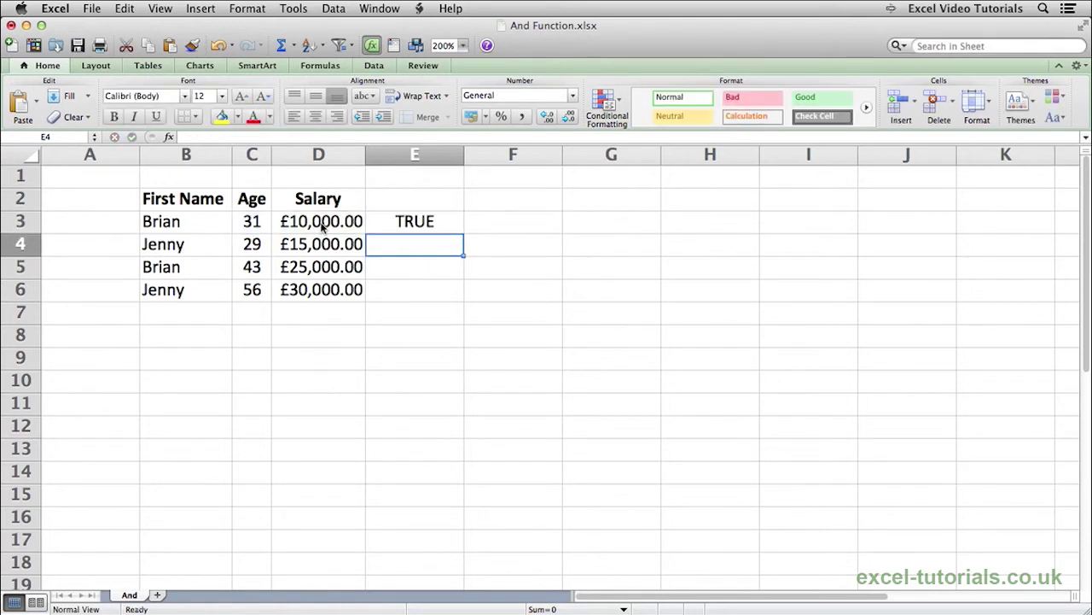
- Copy the AND formula from E3 down through E6, checking the cell references in E4 along the way
click(451, 224)
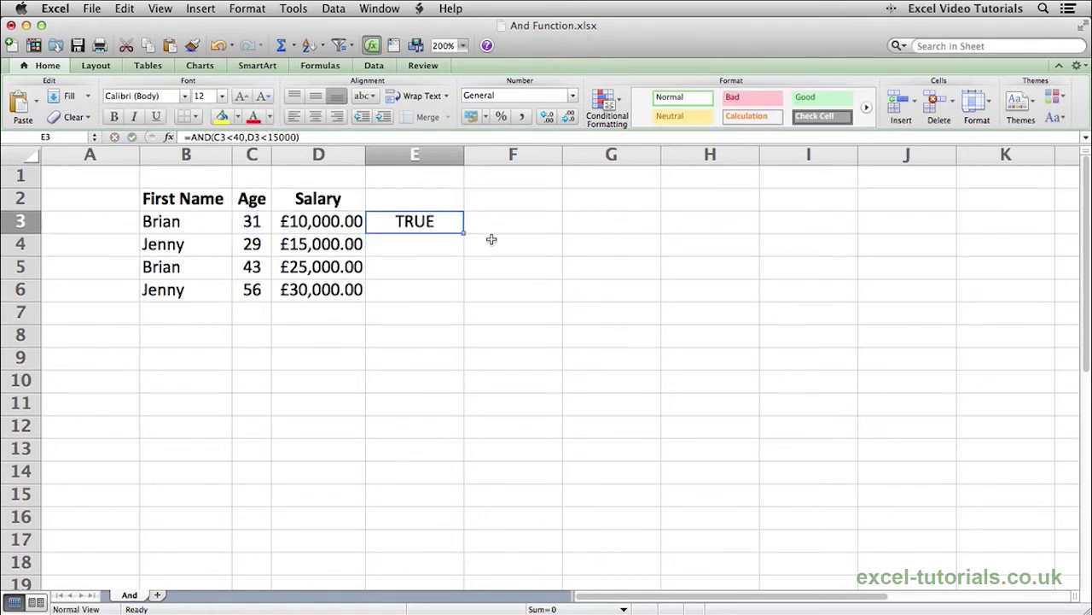
drag(464, 232, 461, 250)
click(425, 248)
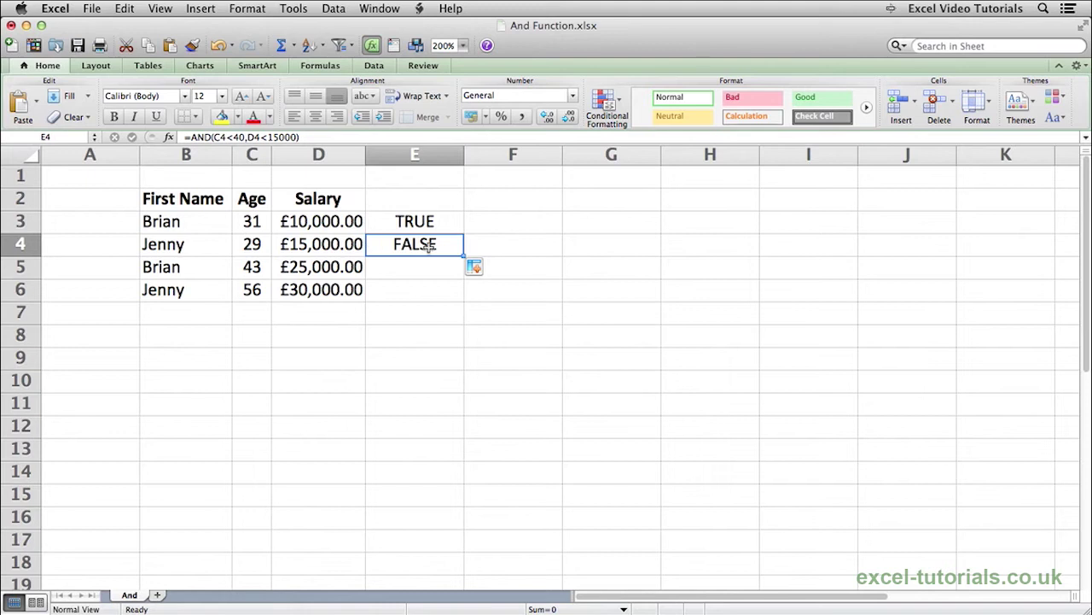
double_click(427, 245)
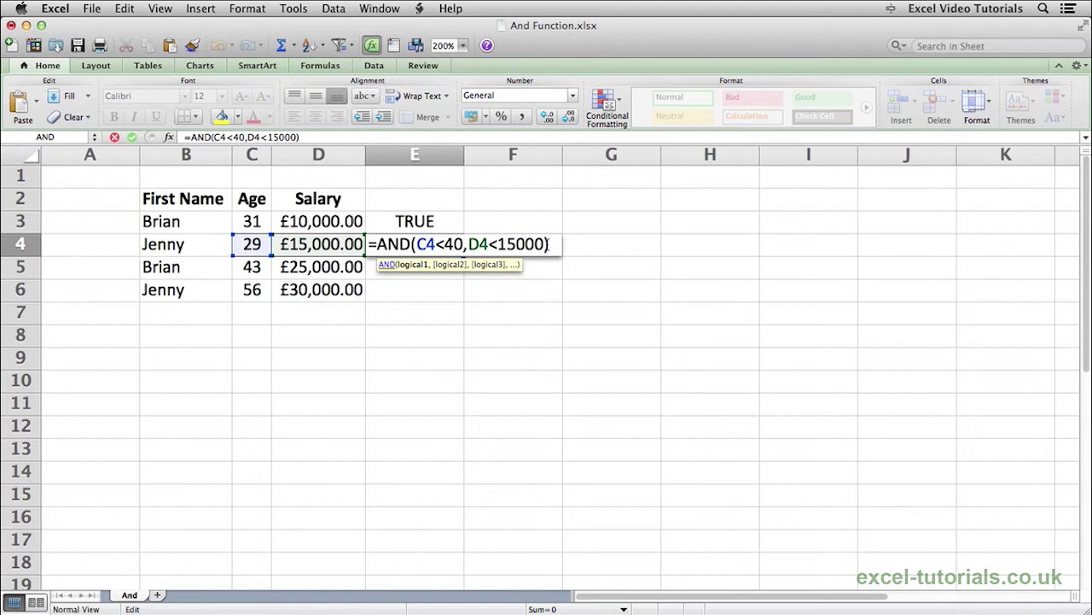
key(Return)
click(410, 244)
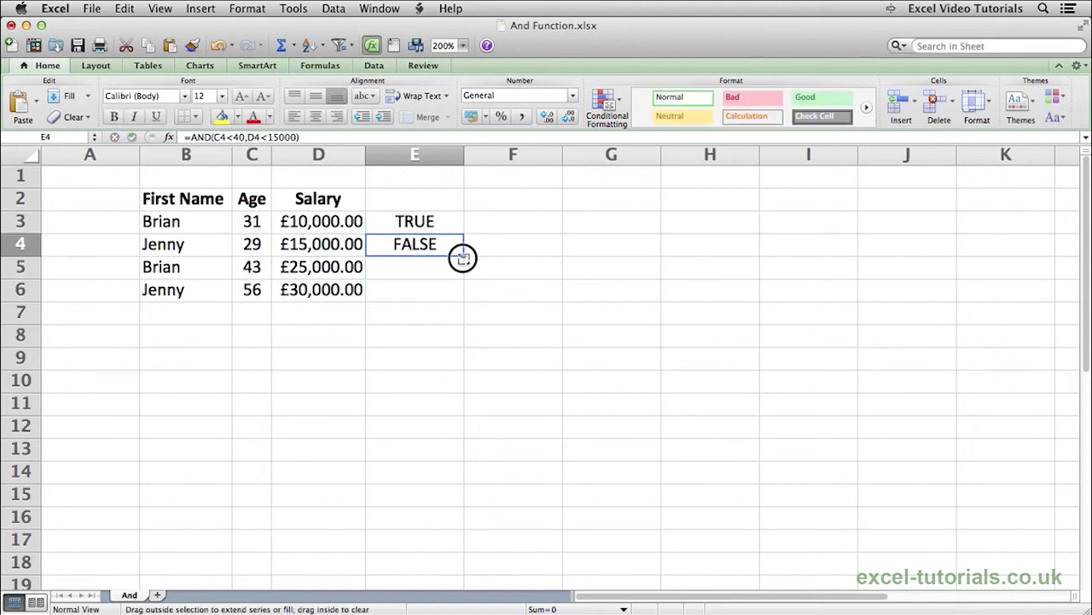
drag(462, 258, 463, 299)
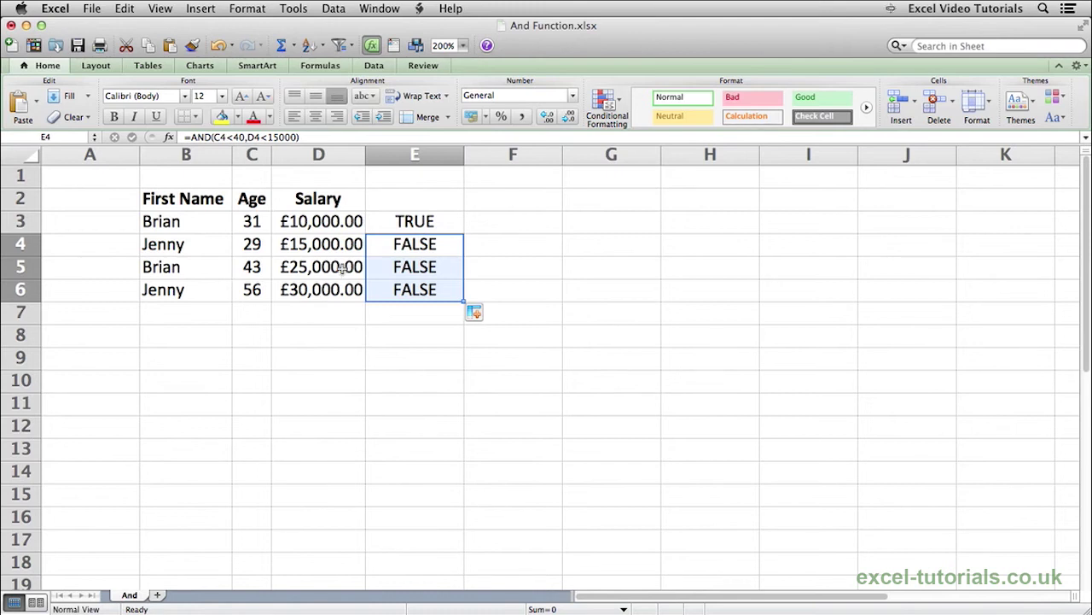
click(406, 345)
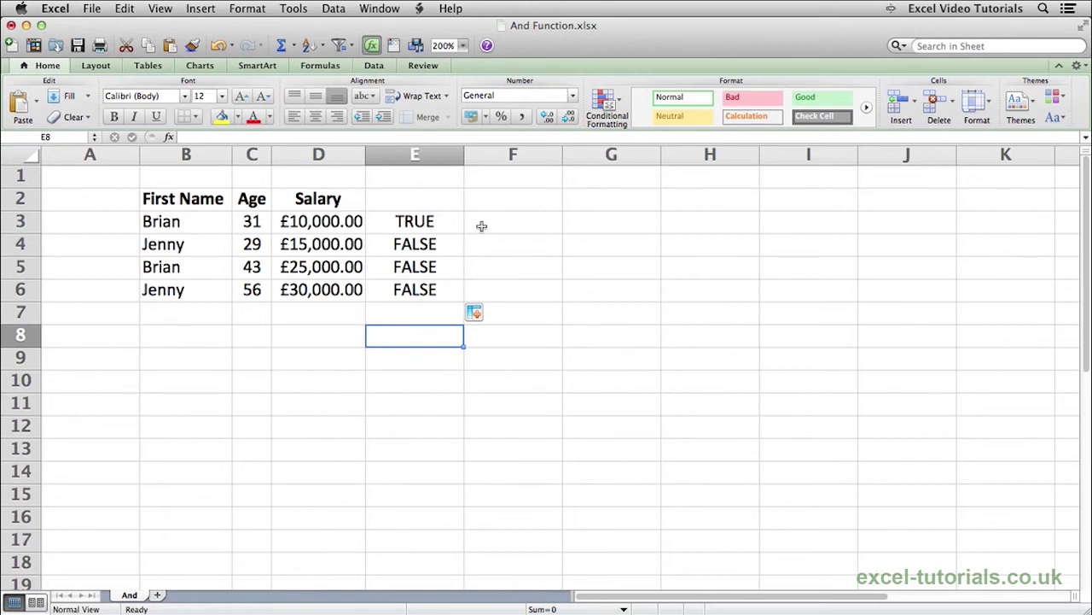
- Start an IF formula in G3 with AND(C3<40,D3<15000) as its logical test
click(593, 225)
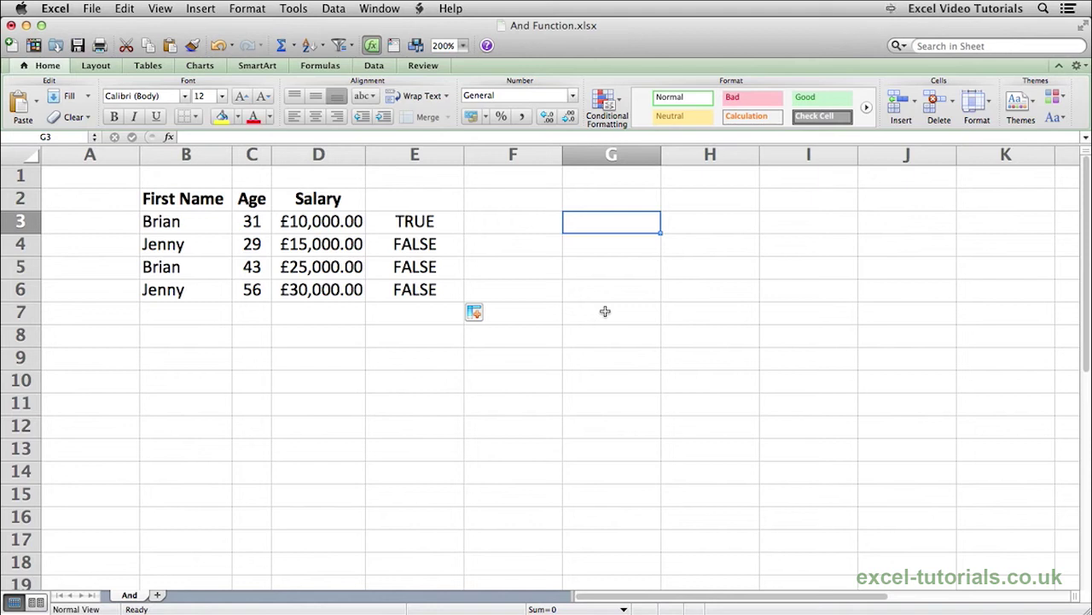
text(=if()
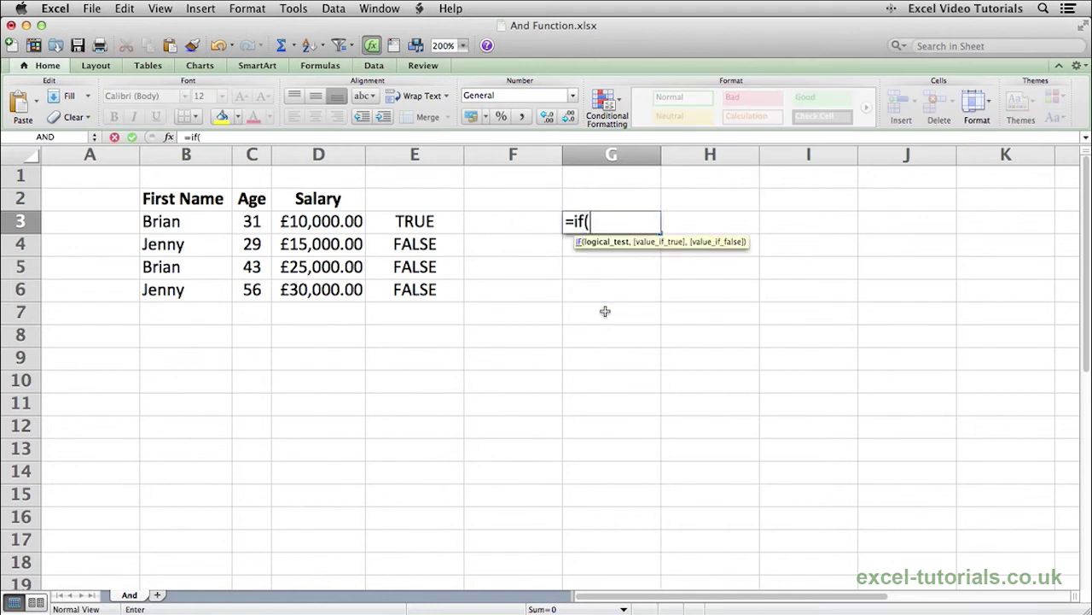
click(605, 312)
text(AND()
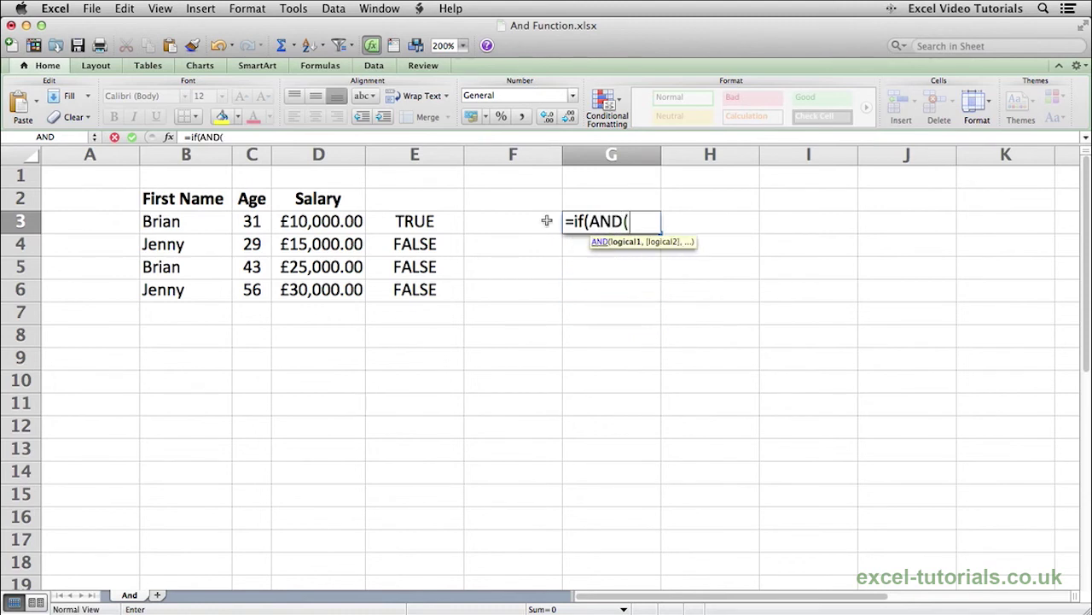
click(258, 221)
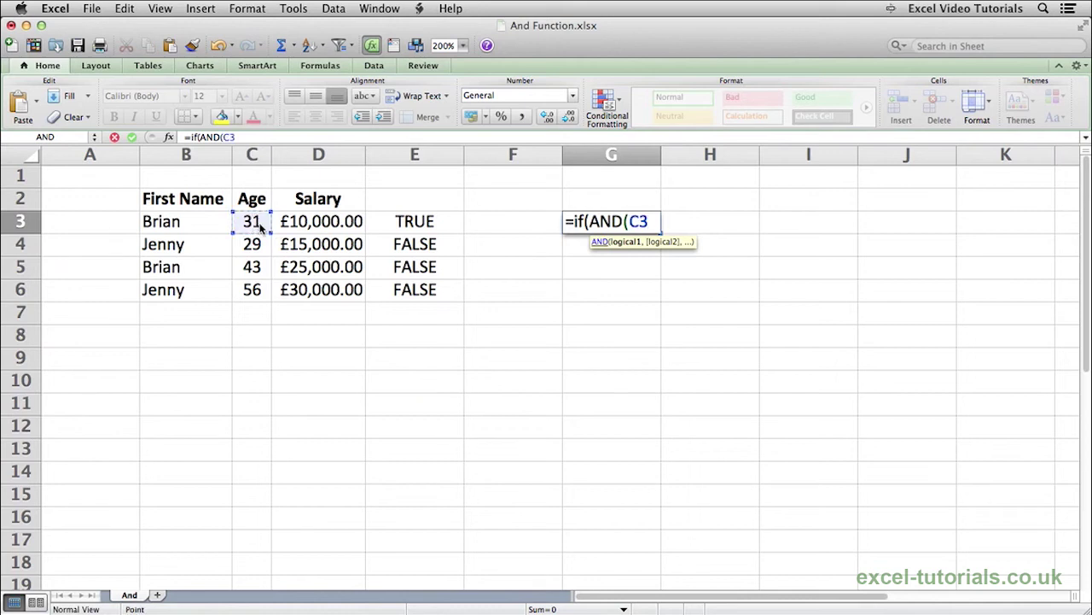
text(<40)
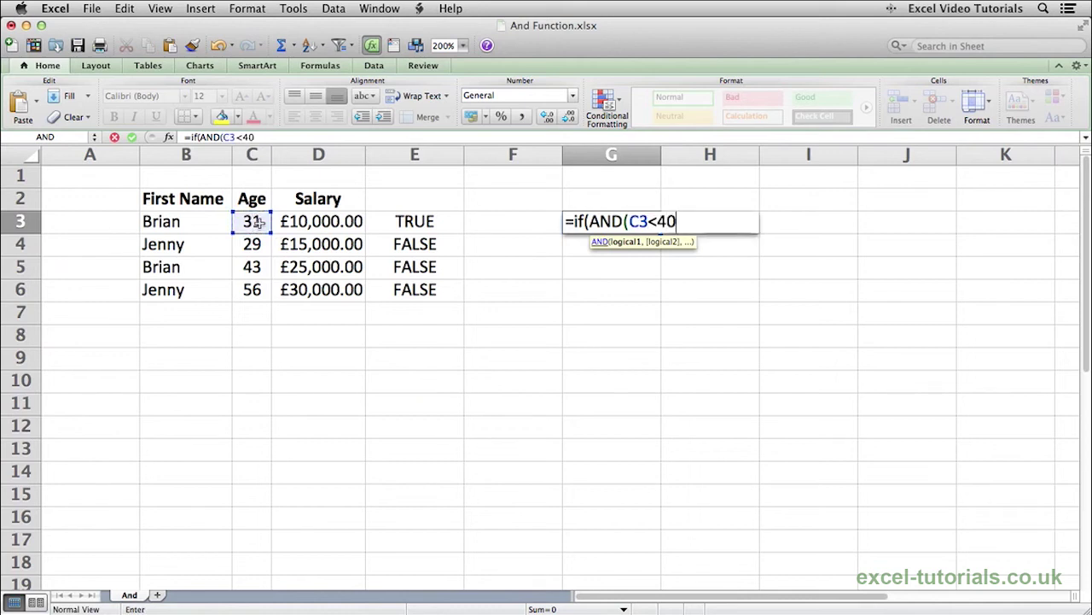
text(,)
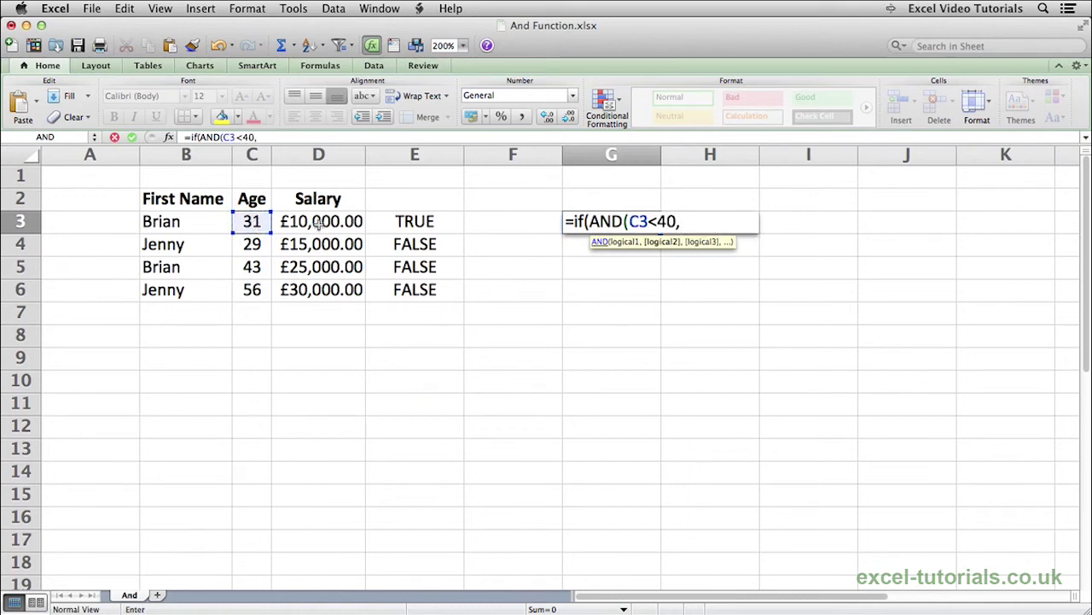
click(352, 222)
text(<1)
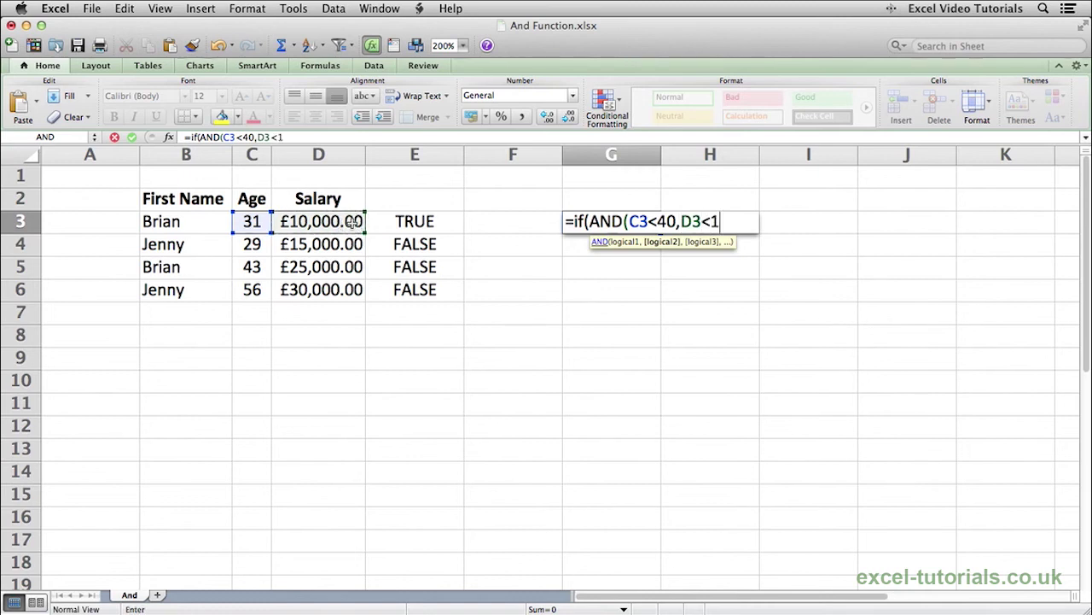
text(5000)
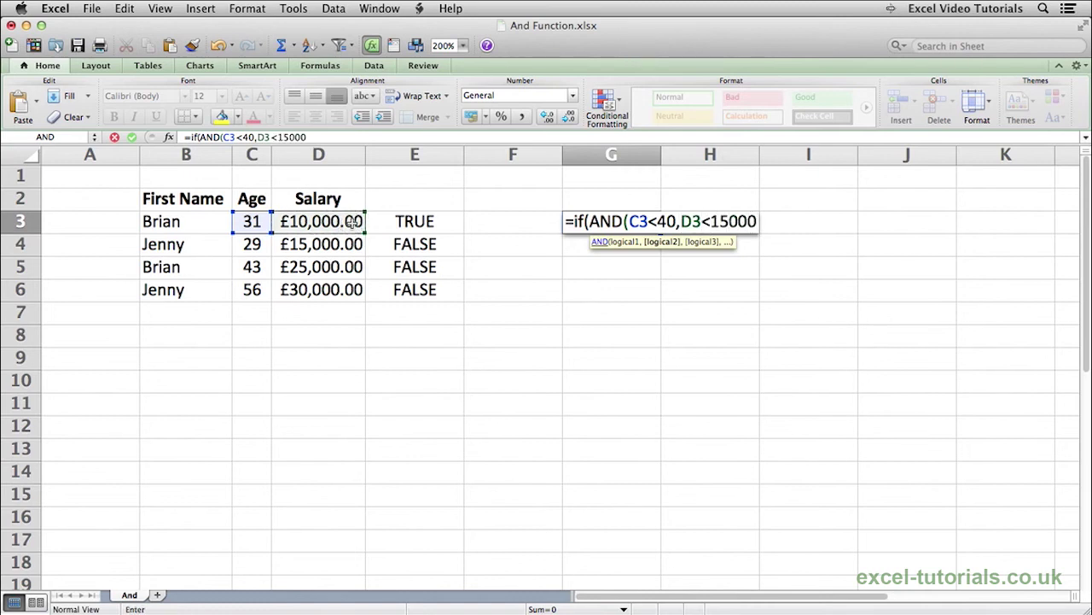
text())
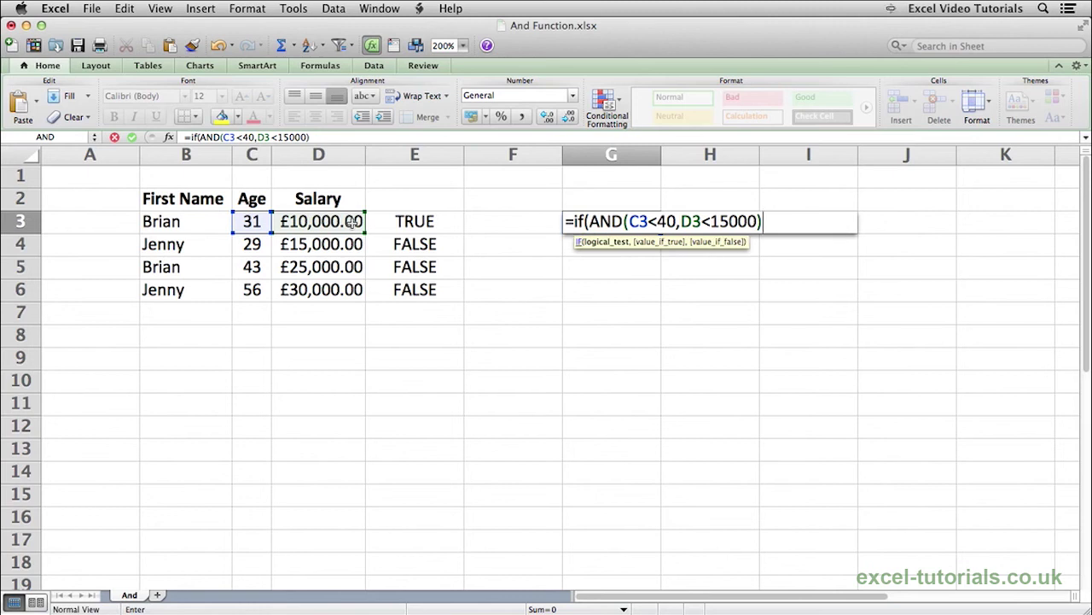
- Complete the IF formula in G3 with "Salary Increase" as the true result and "Salary Freeze" as the false result
text(,)
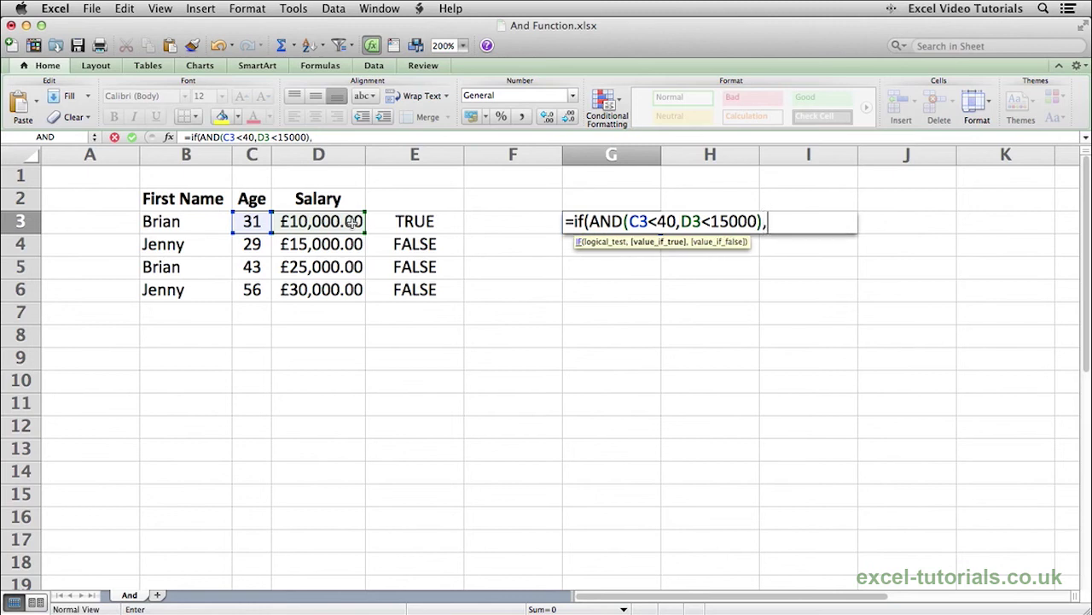
text("Sala)
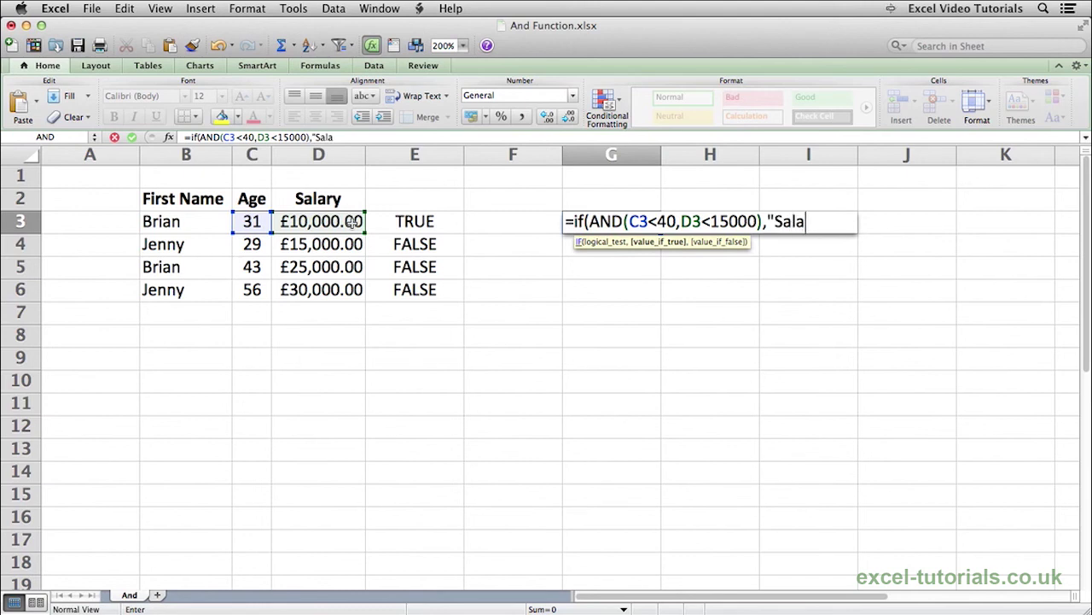
text(ry Increase")
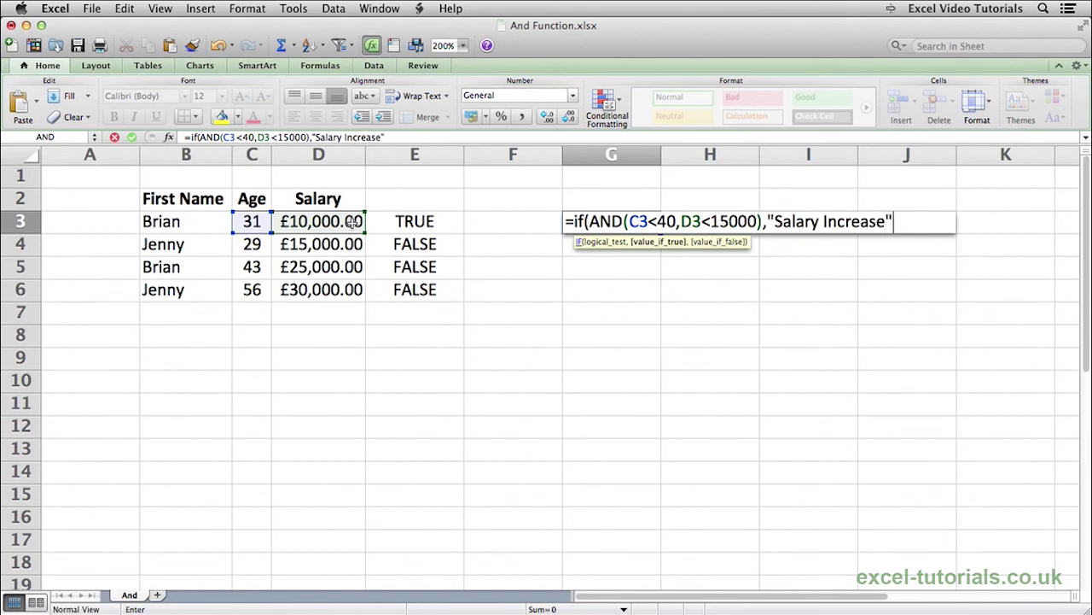
text(,)
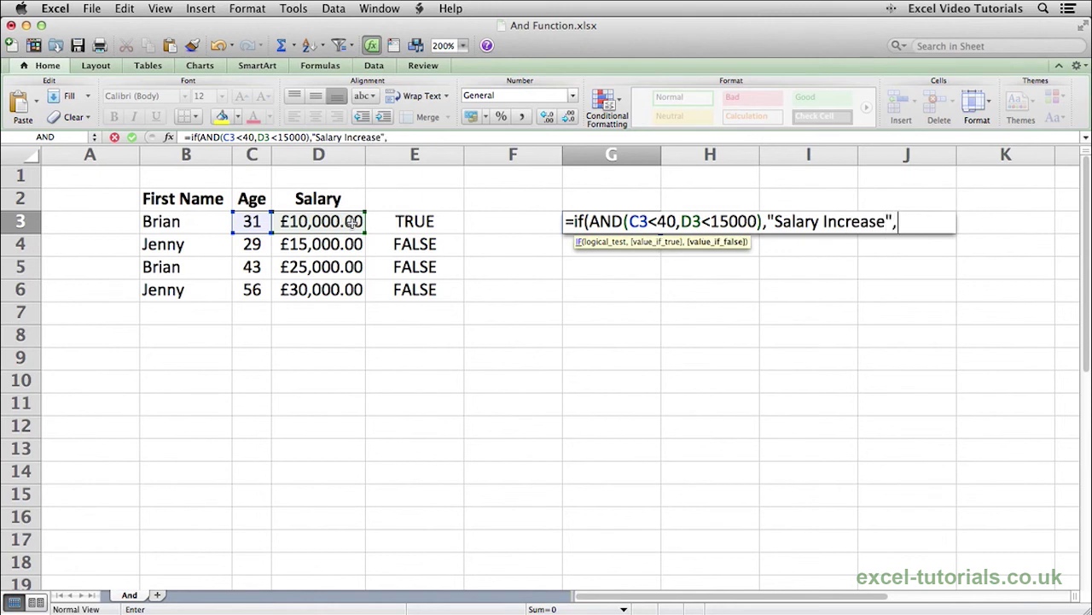
text("Salar)
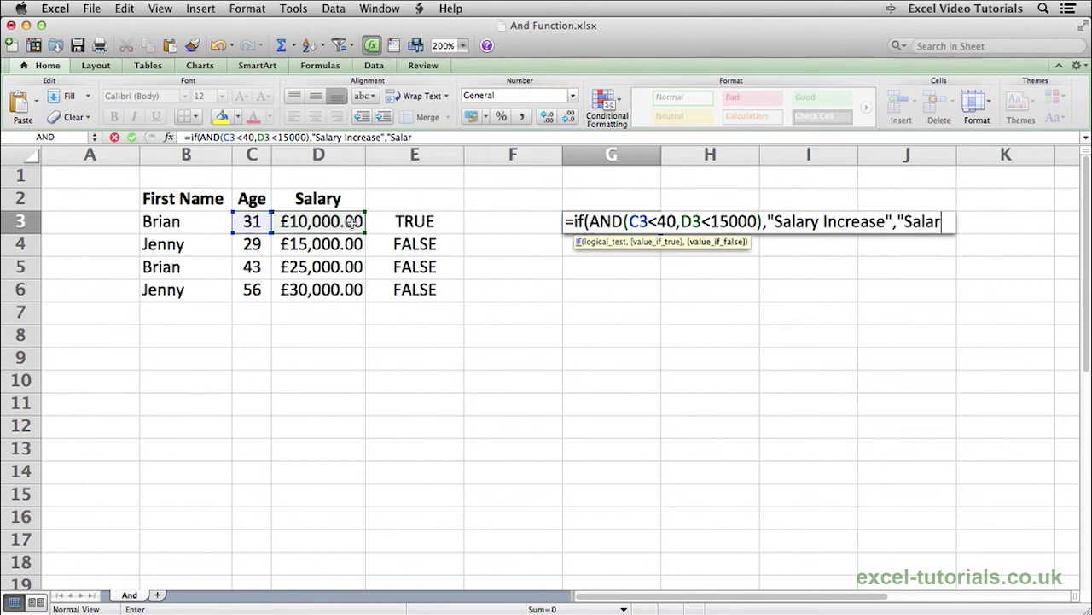
text(y Freeze)
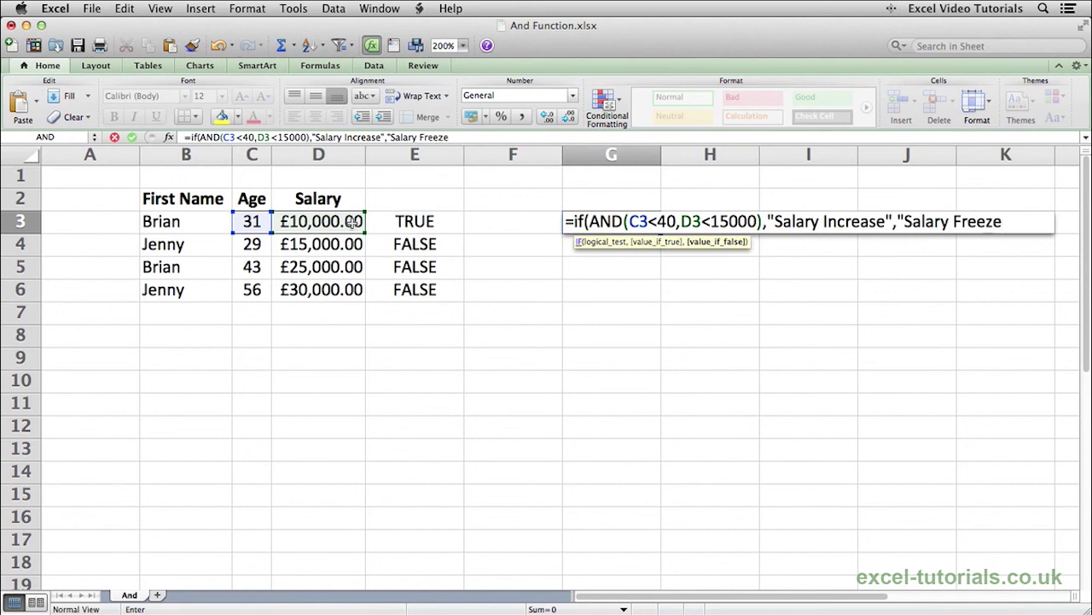
text("))
key(Return)
- Widen column G so that the text in G3 fits within the cell
scroll(352, 221, right, 2)
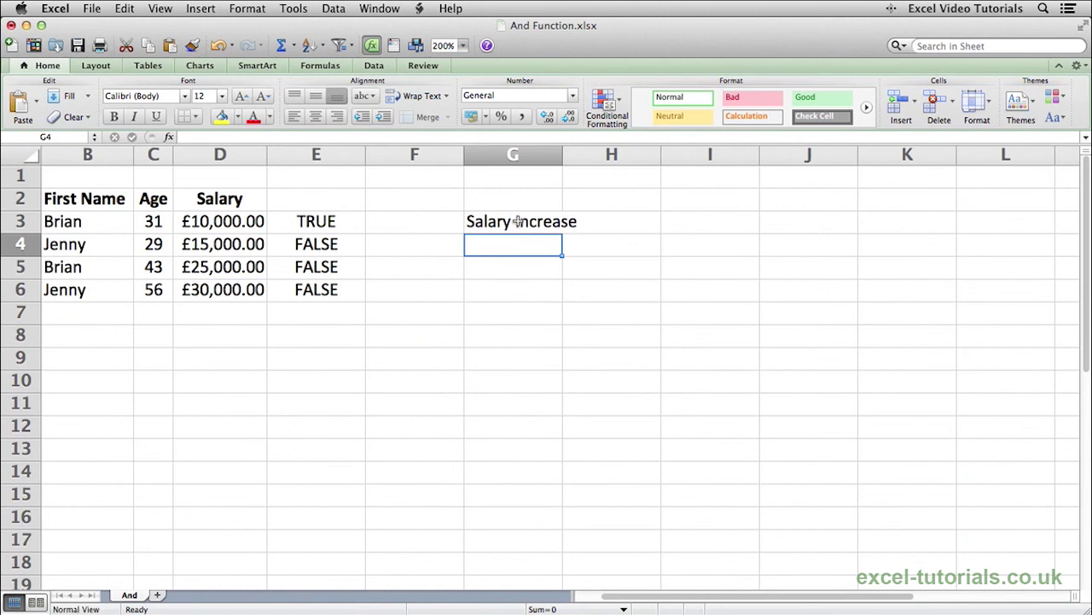
drag(563, 159, 587, 159)
scroll(527, 197, left, 2)
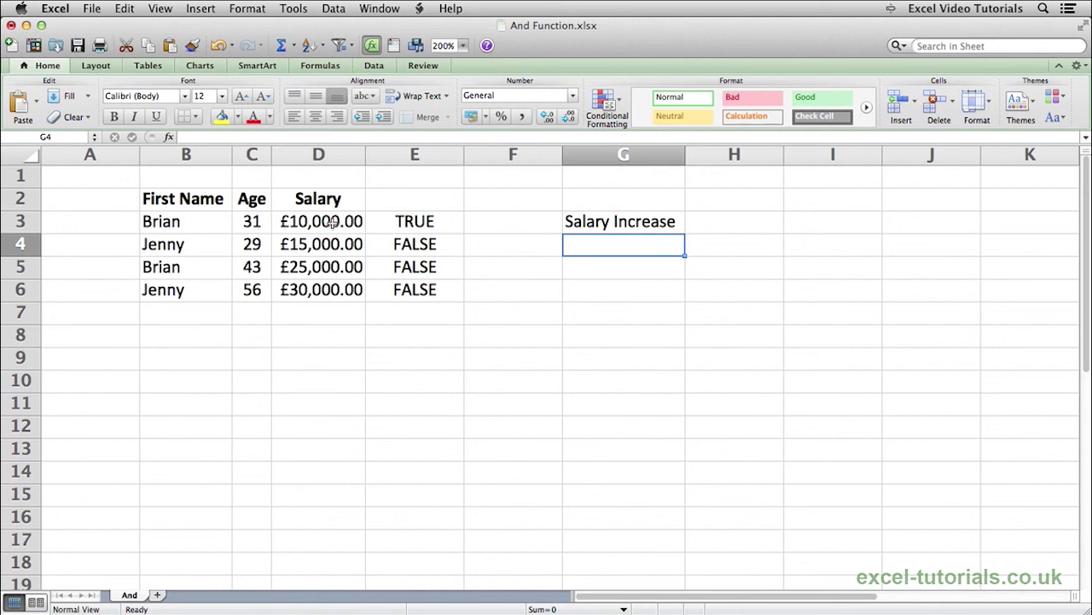
- Copy the IF formula from G3 down to G4 and select G4 to check its references
click(630, 224)
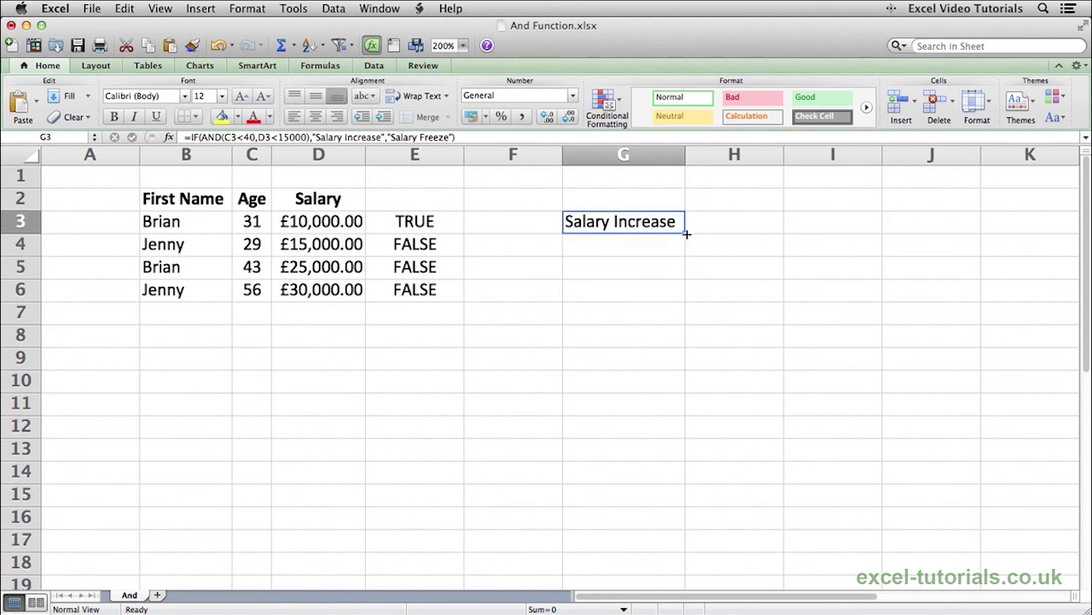
drag(687, 233, 687, 254)
click(630, 245)
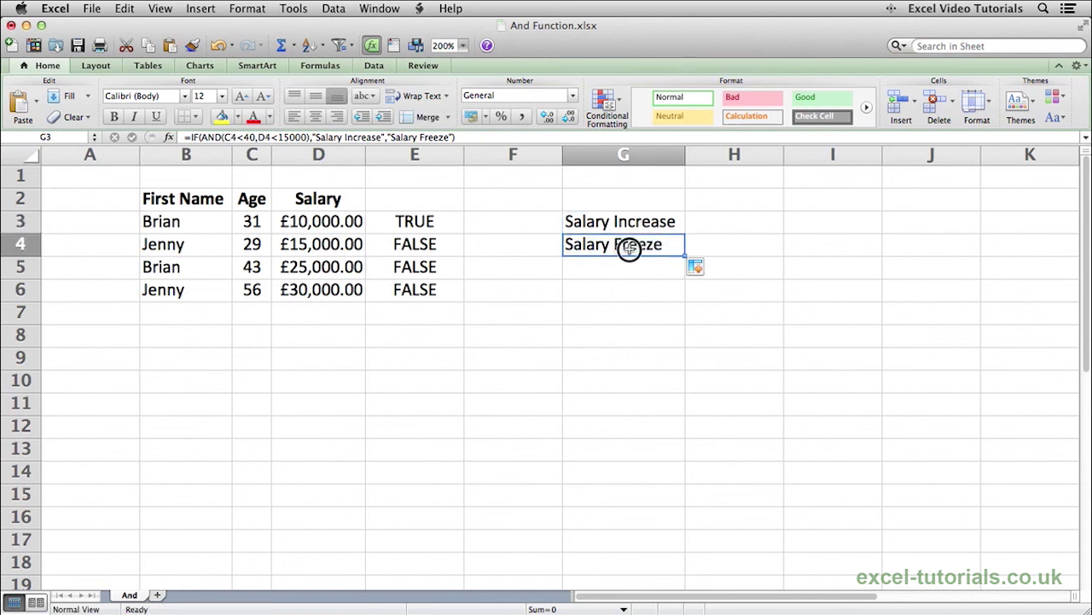
scroll(333, 247, down, 2)
scroll(333, 247, up, 2)
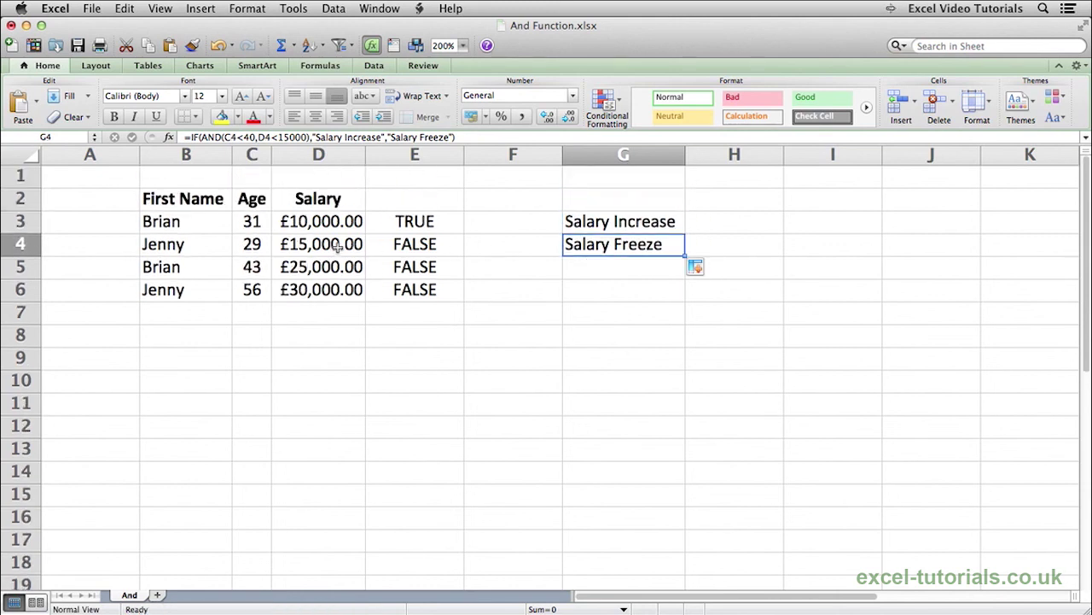